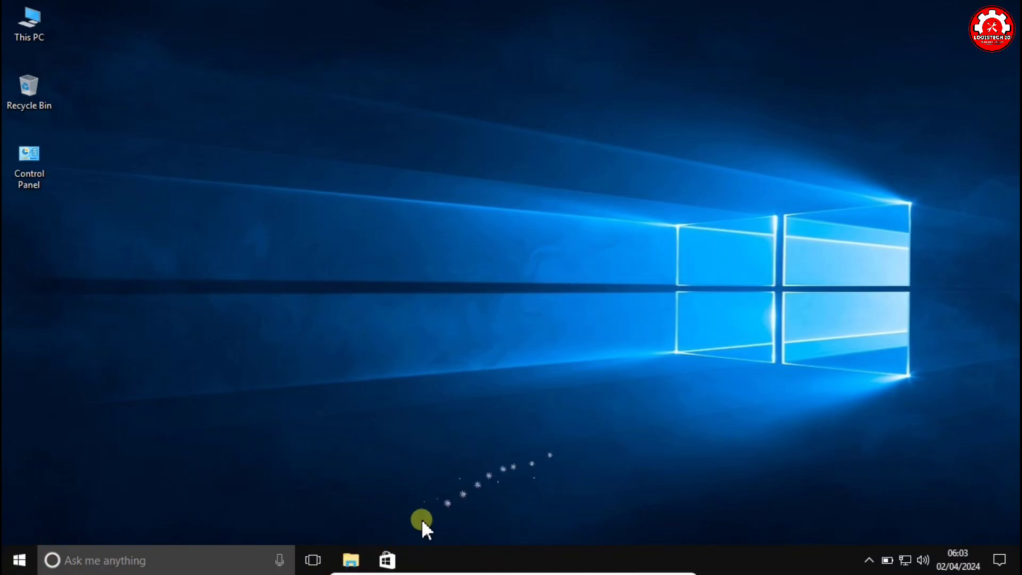
pyautogui.moveTo(351, 558)
pyautogui.mouseDown()
pyautogui.moveTo(413, 556)
pyautogui.moveTo(348, 559)
pyautogui.mouseUp()
pyautogui.click(304, 410)
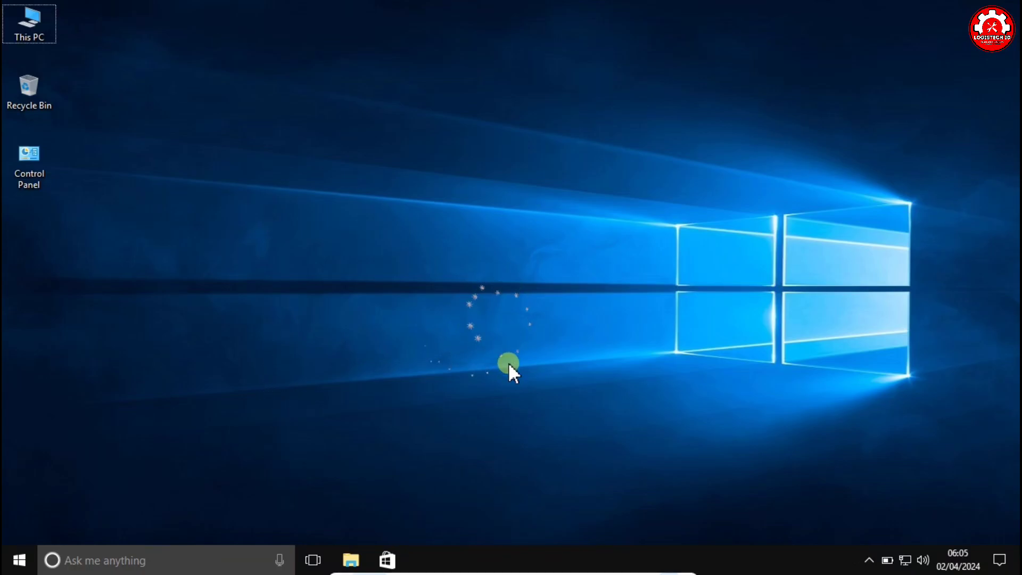
# - Open Task Manager from the taskbar, expand it to the detailed view, and close it
pyautogui.rightClick(740, 562)
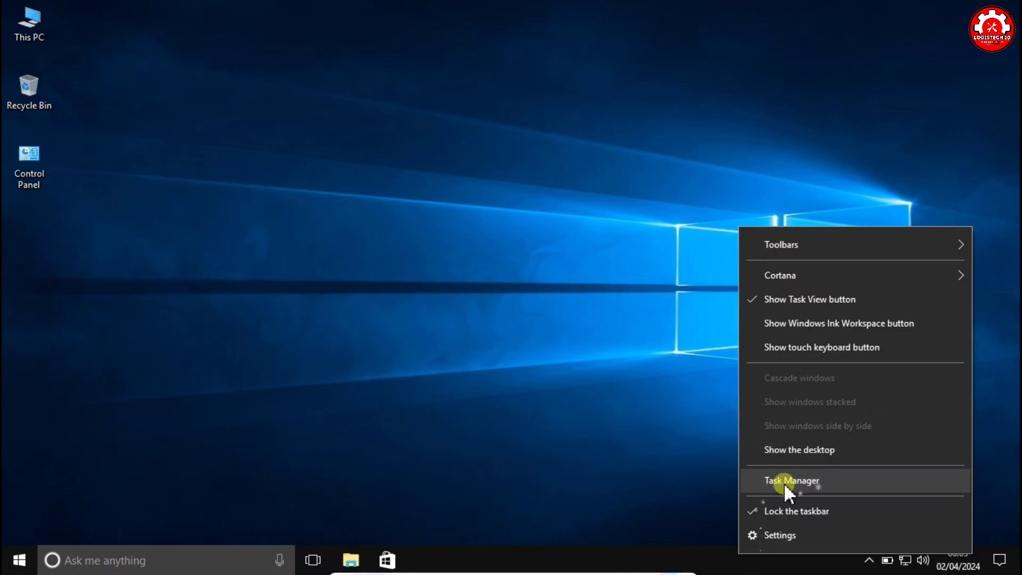
pyautogui.click(832, 478)
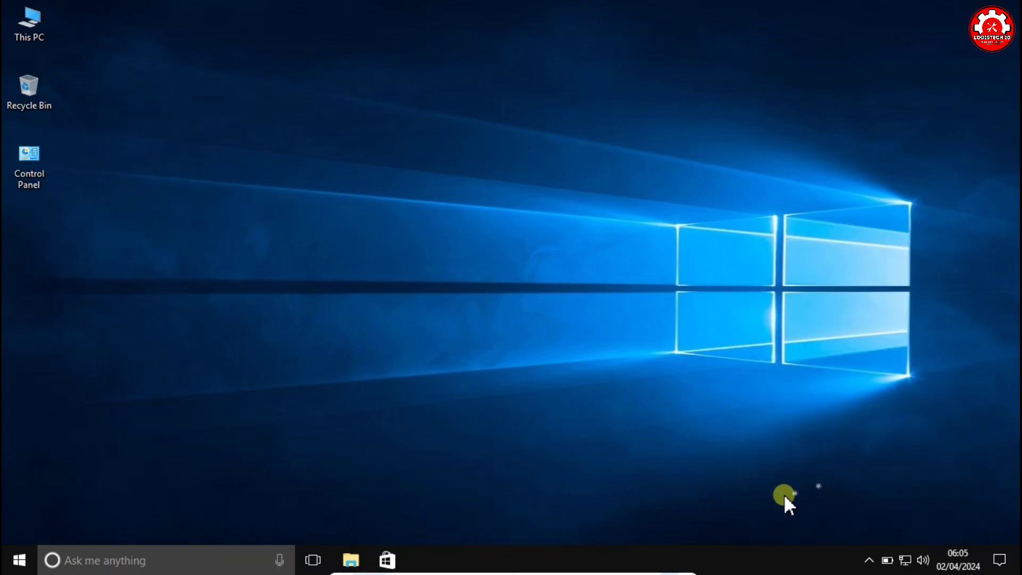
pyautogui.moveTo(174, 49); pyautogui.dragTo(506, 117)
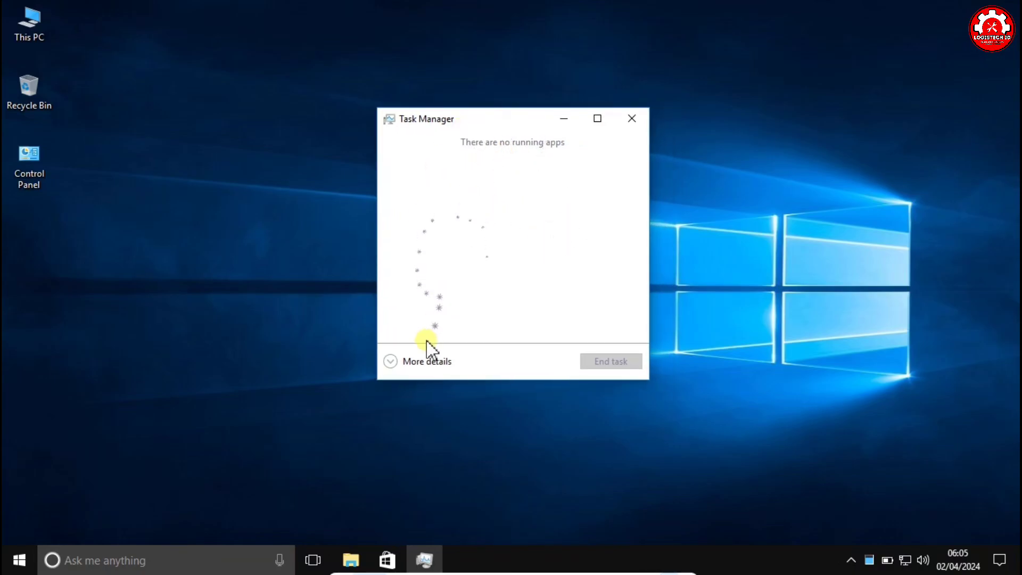
pyautogui.click(393, 366)
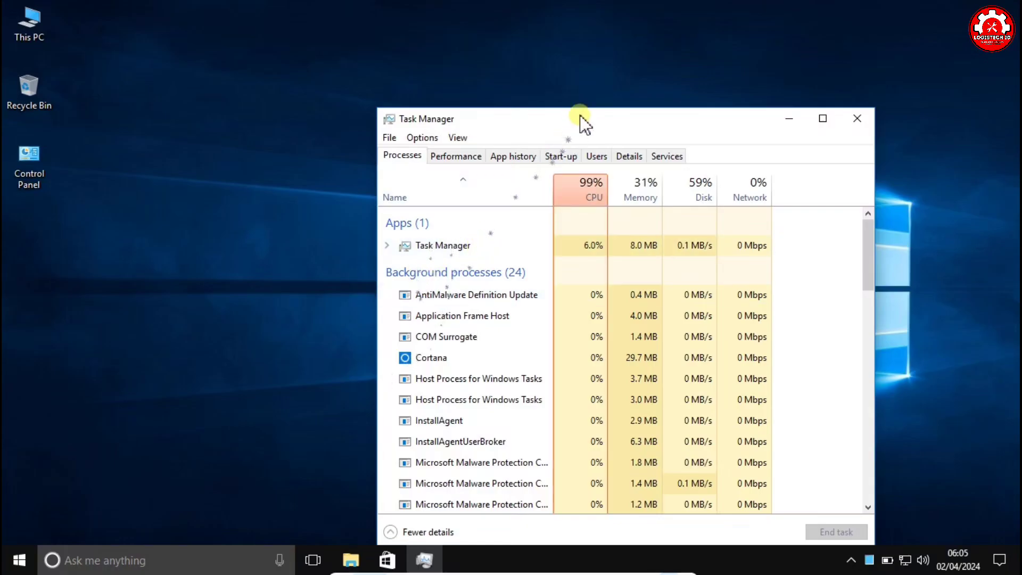
pyautogui.click(580, 121)
pyautogui.moveTo(579, 121); pyautogui.dragTo(532, 42)
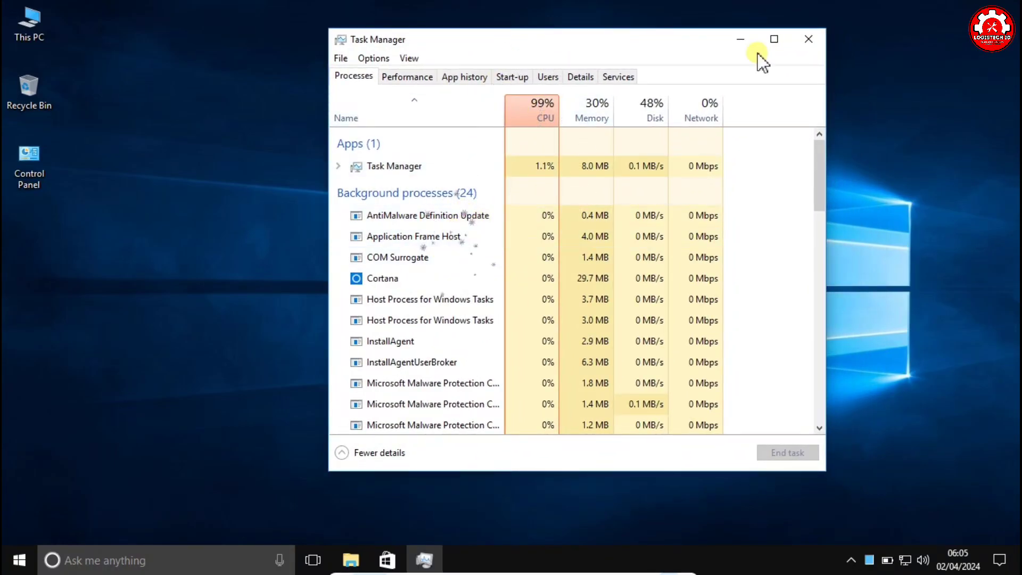
pyautogui.click(810, 40)
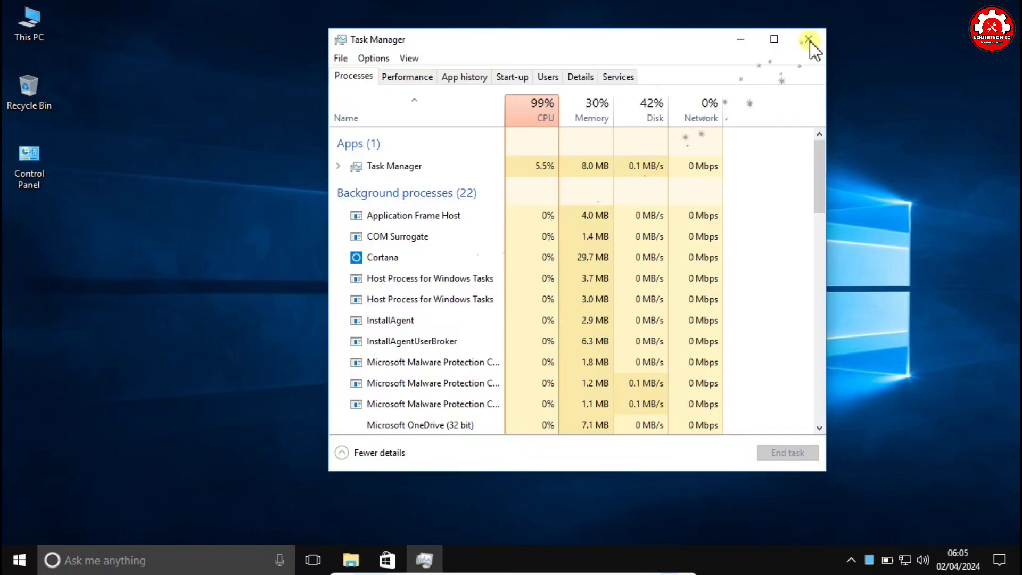
pyautogui.click(809, 40)
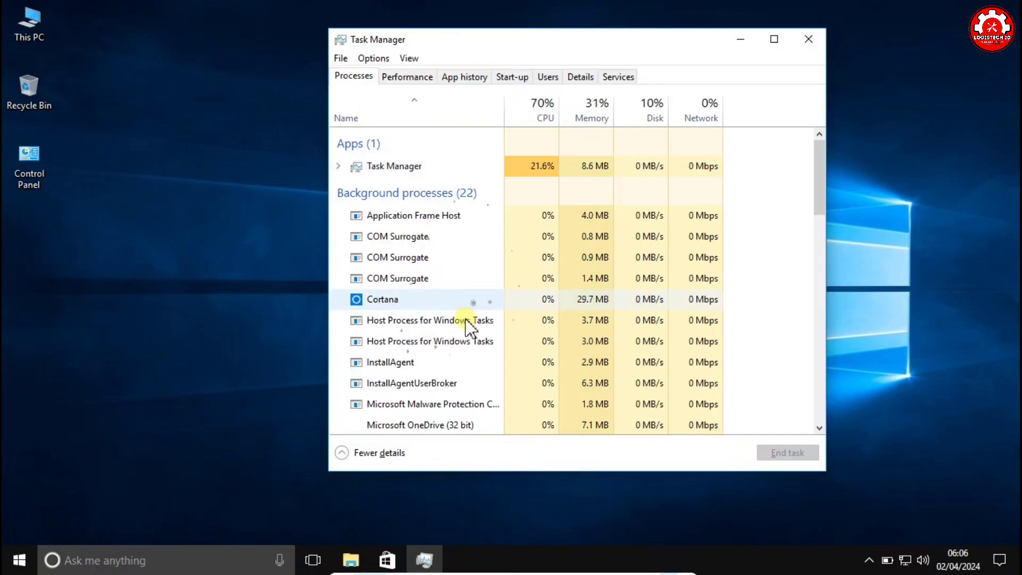
# - Locate the Windows Explorer process in Task Manager's process list and end its task
pyautogui.moveTo(560, 49); pyautogui.dragTo(519, 49)
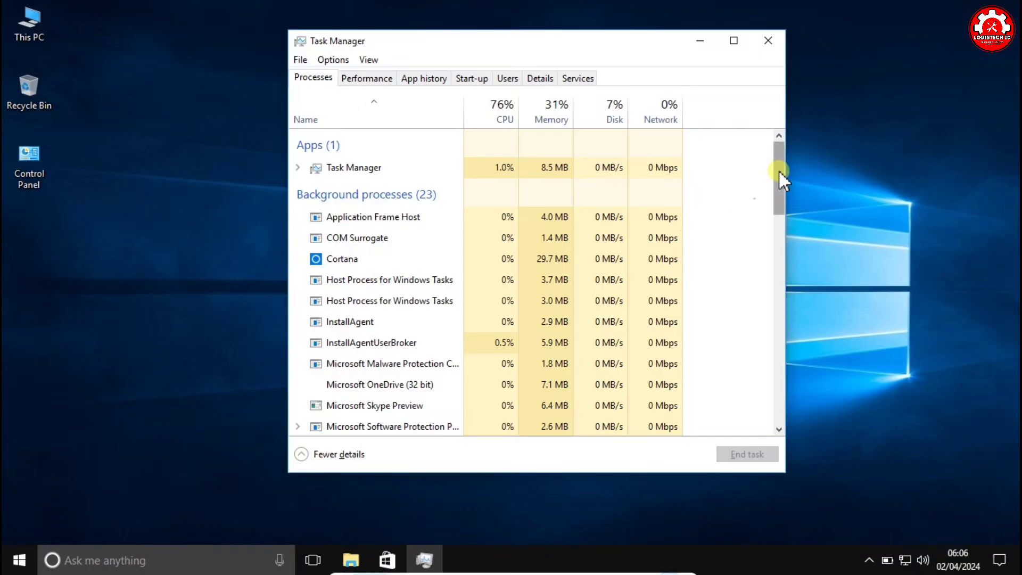
pyautogui.moveTo(780, 170); pyautogui.dragTo(805, 385)
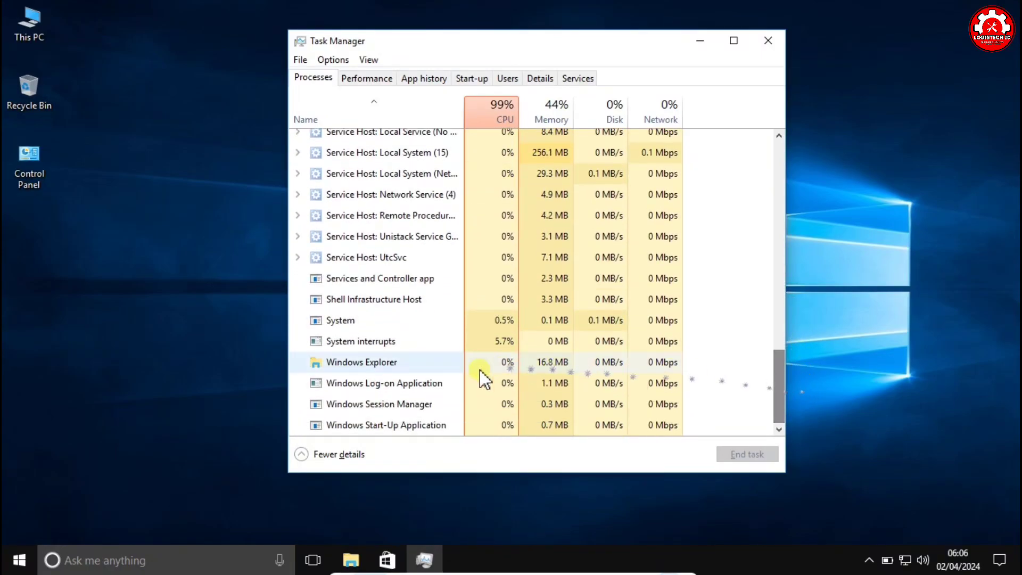
pyautogui.click(379, 362)
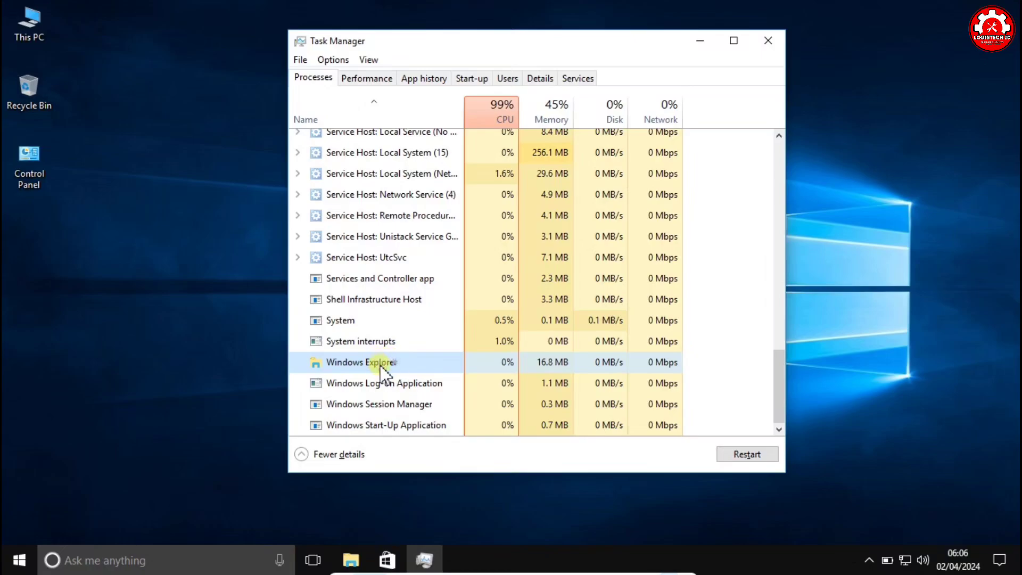
pyautogui.rightClick(376, 363)
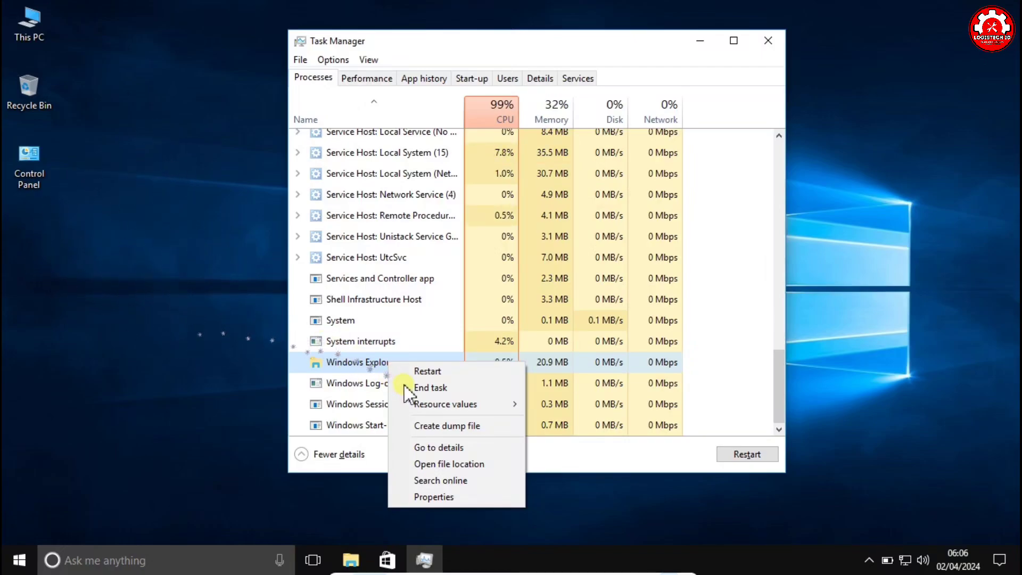
pyautogui.click(433, 390)
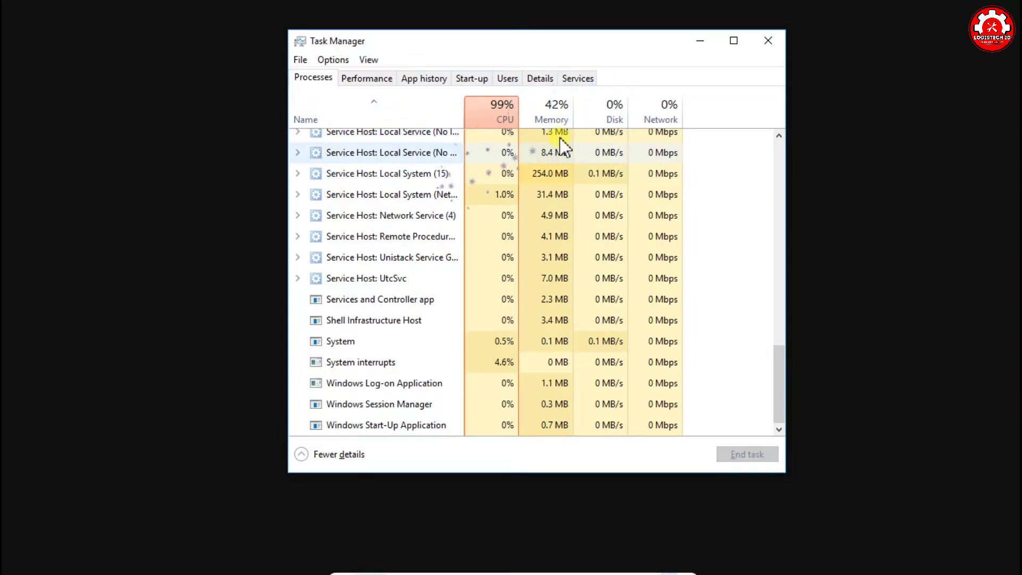
# - Run Explorer.exe as a new task with administrative privileges from Task Manager
pyautogui.moveTo(550, 43); pyautogui.dragTo(509, 75)
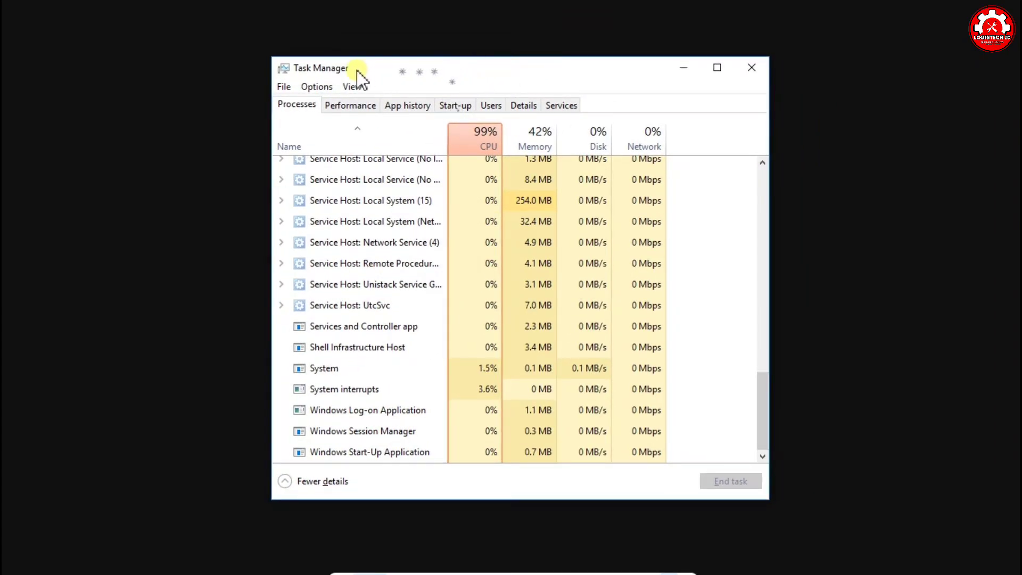
pyautogui.click(283, 86)
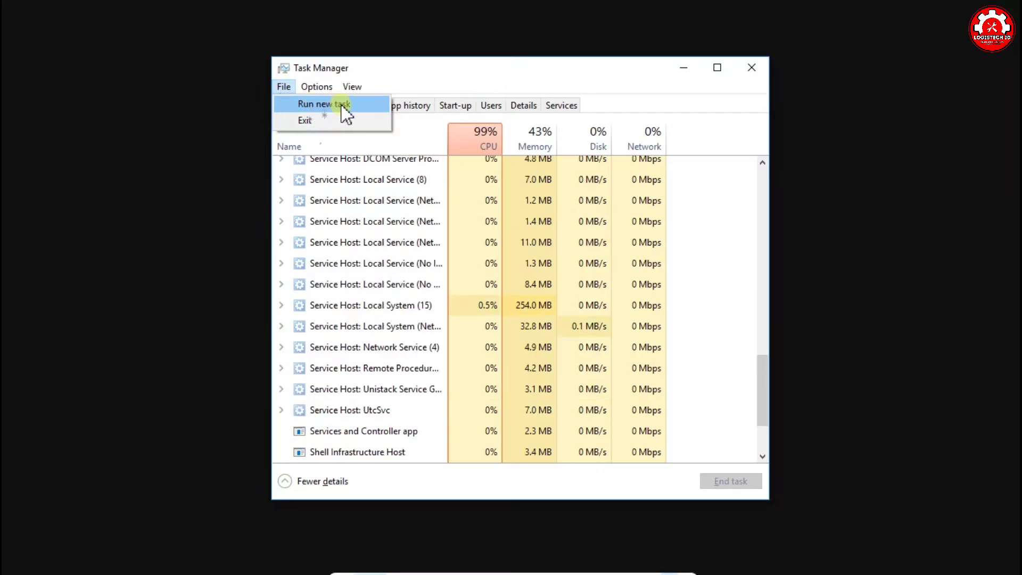
pyautogui.click(365, 108)
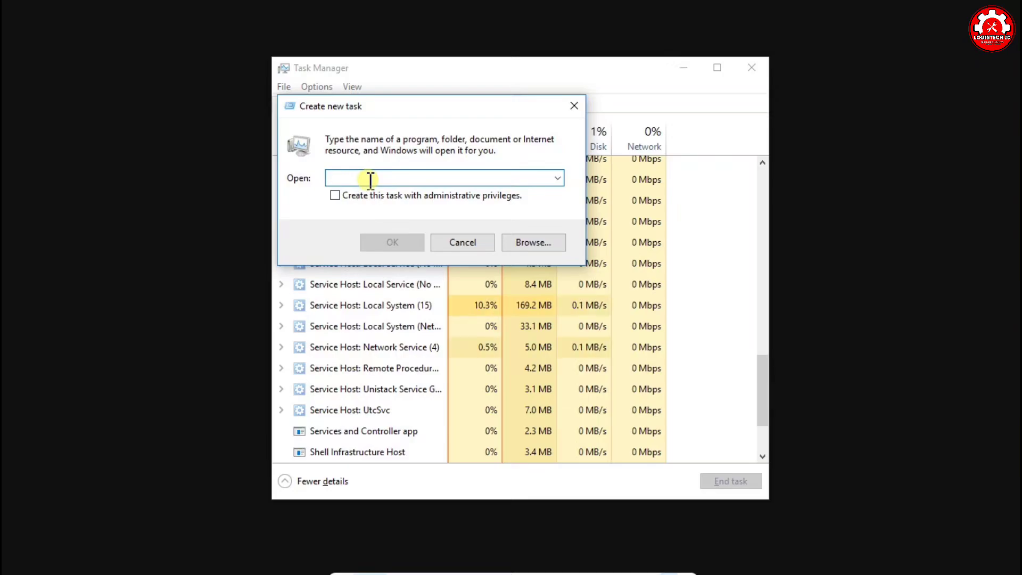
pyautogui.write('E')
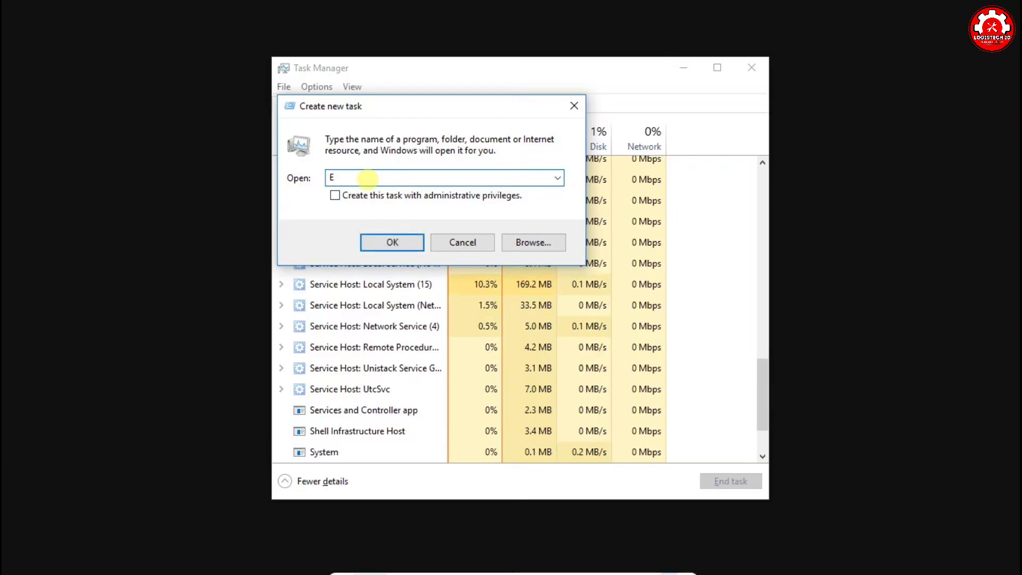
pyautogui.write('xpl')
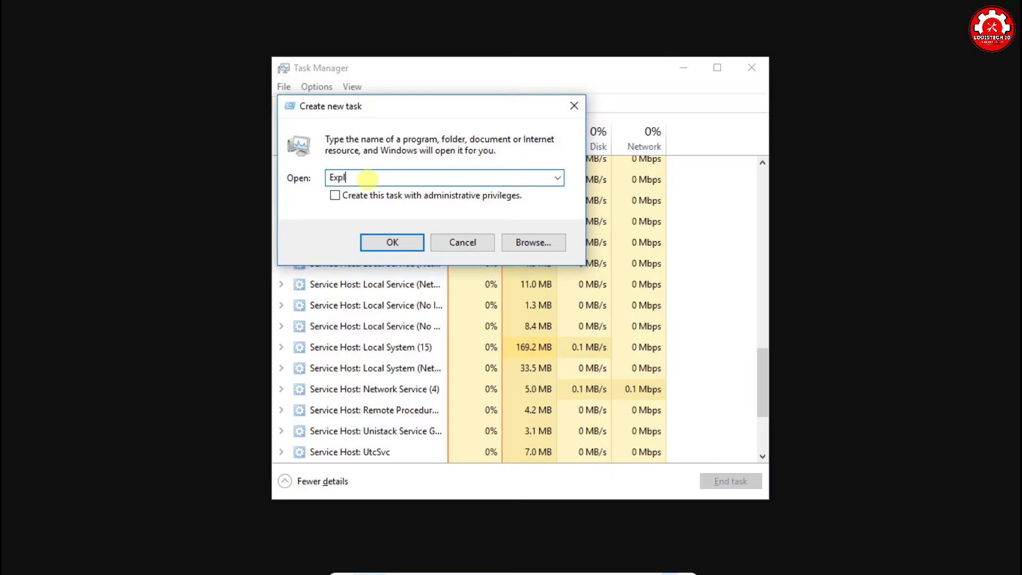
pyautogui.write('orer.')
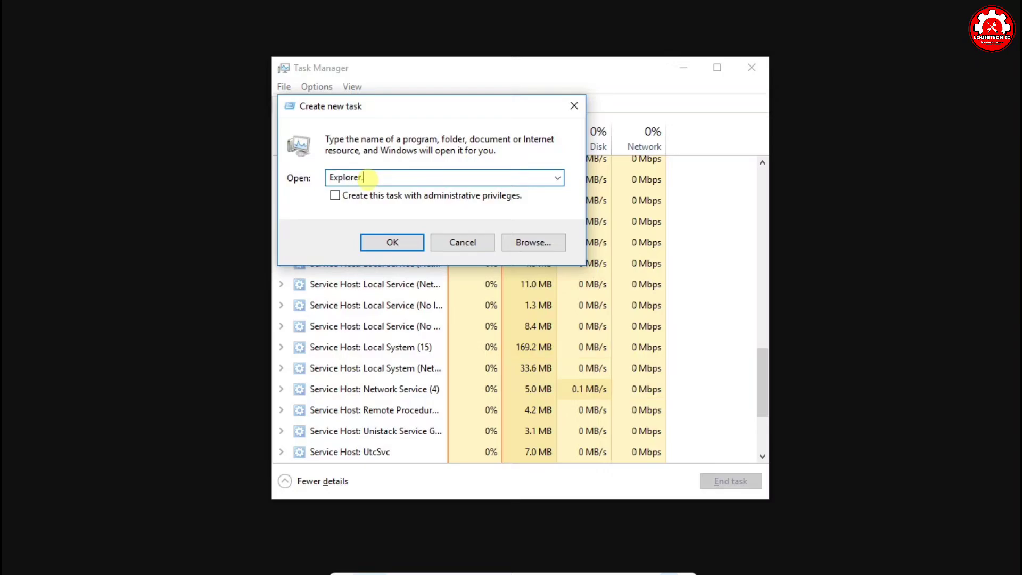
pyautogui.write('exe')
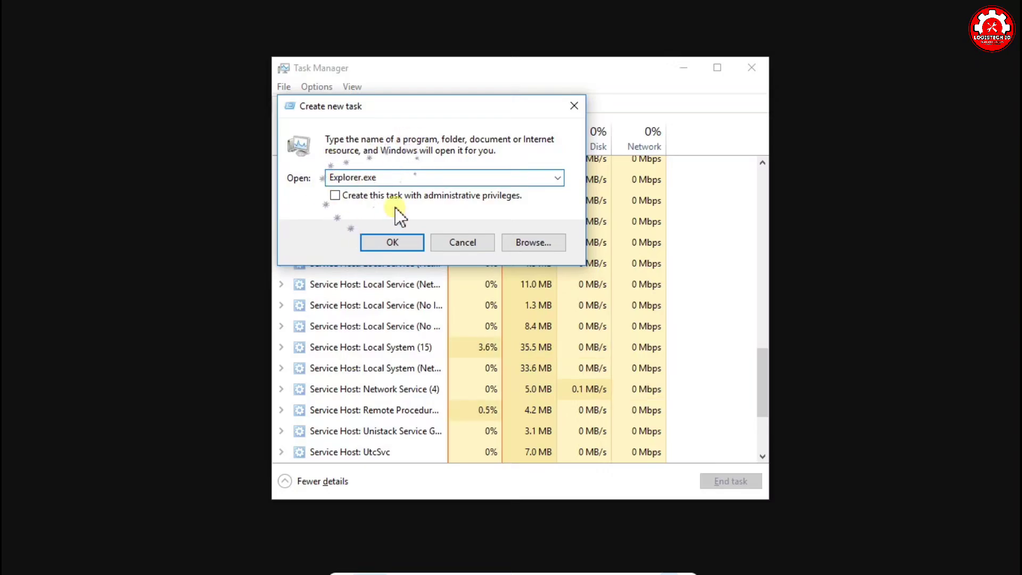
pyautogui.click(334, 196)
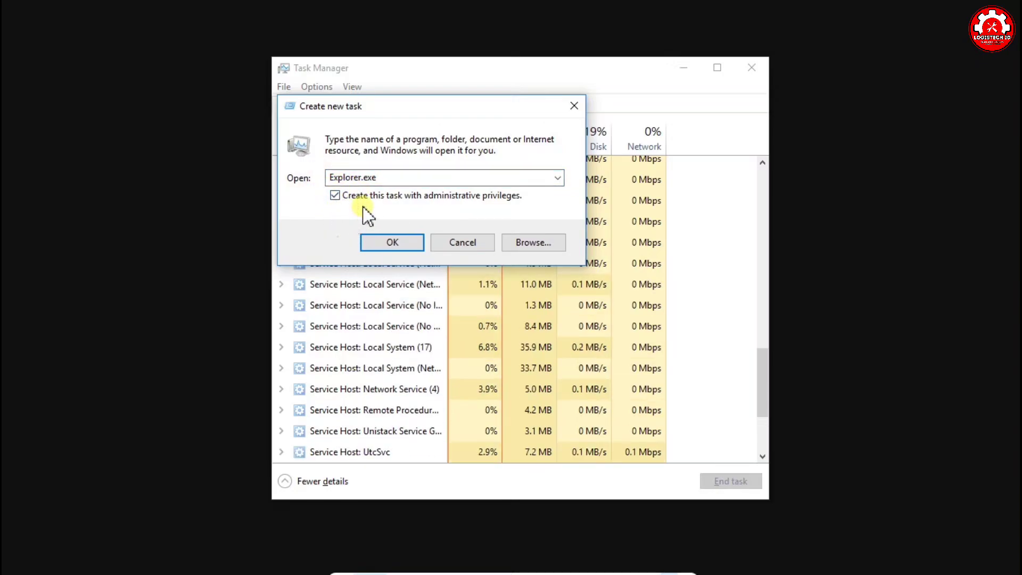
pyautogui.click(393, 243)
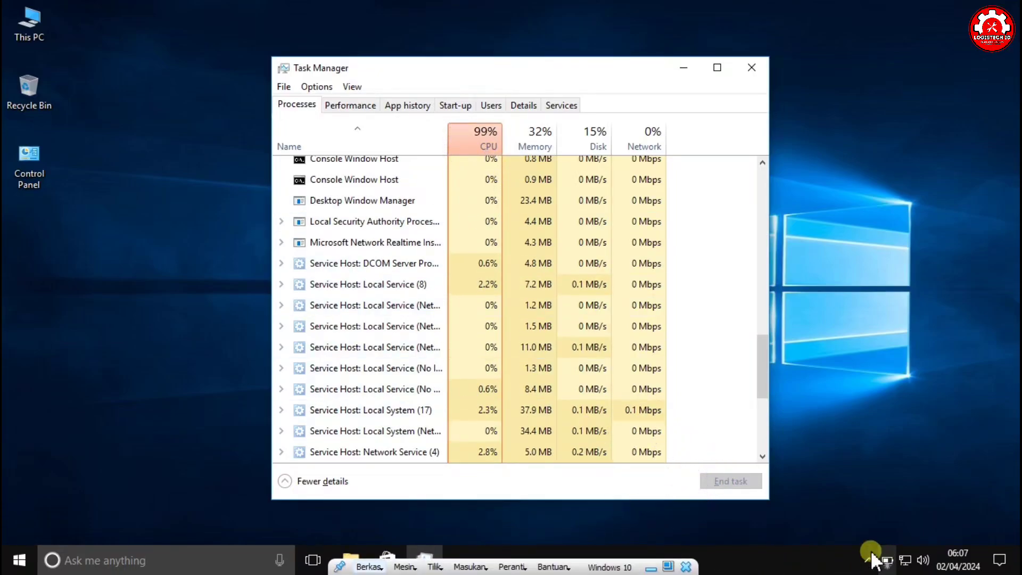
# - Disable Microsoft OneDrive as a start-up program and close Task Manager
pyautogui.click(445, 104)
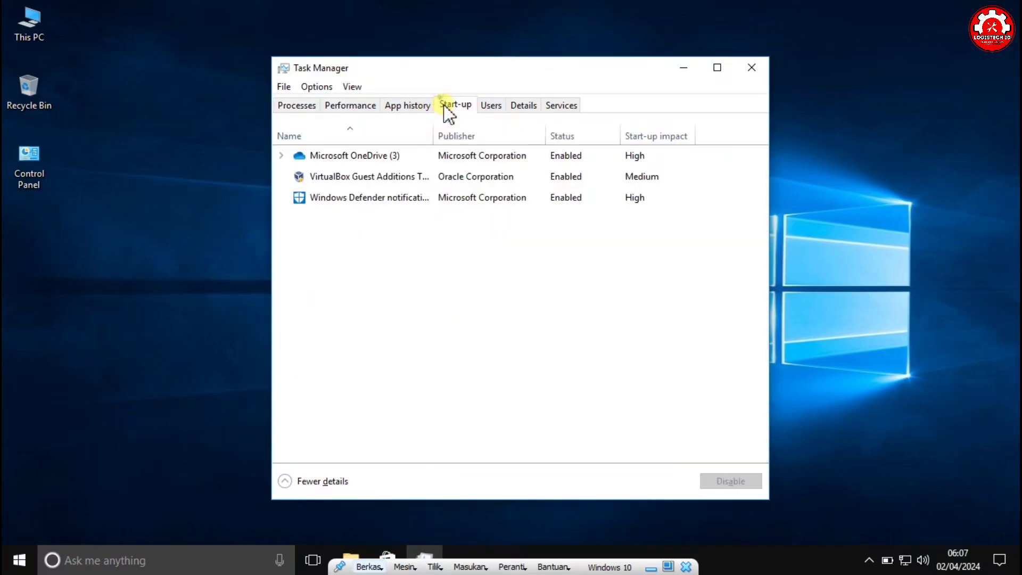
pyautogui.click(346, 155)
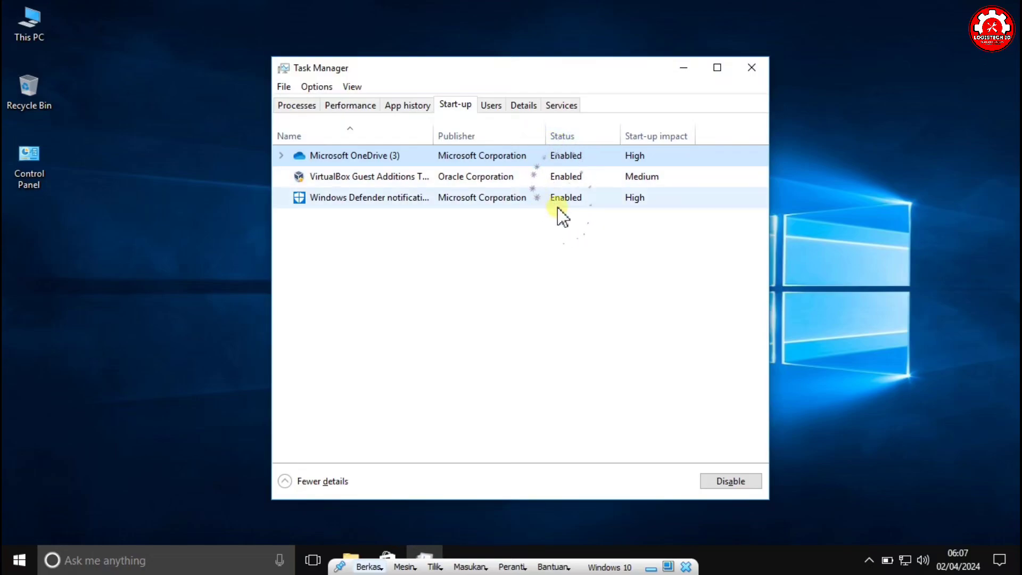
pyautogui.rightClick(564, 154)
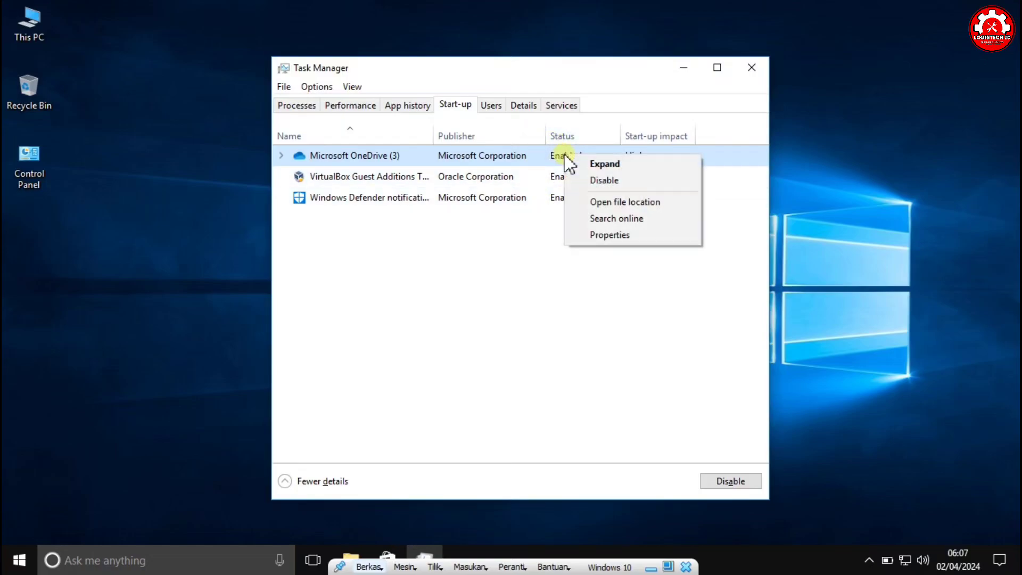
pyautogui.click(634, 182)
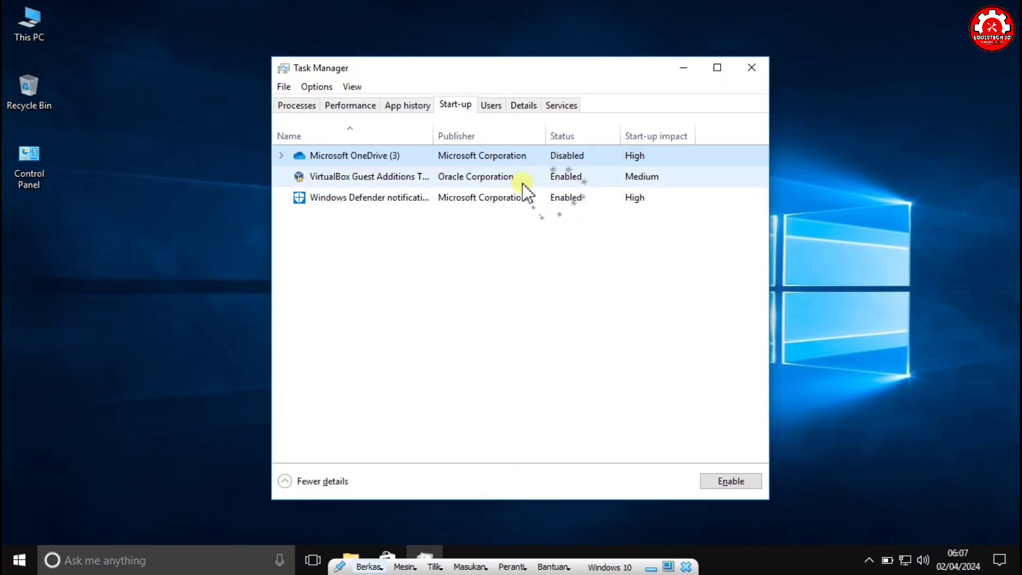
pyautogui.click(751, 68)
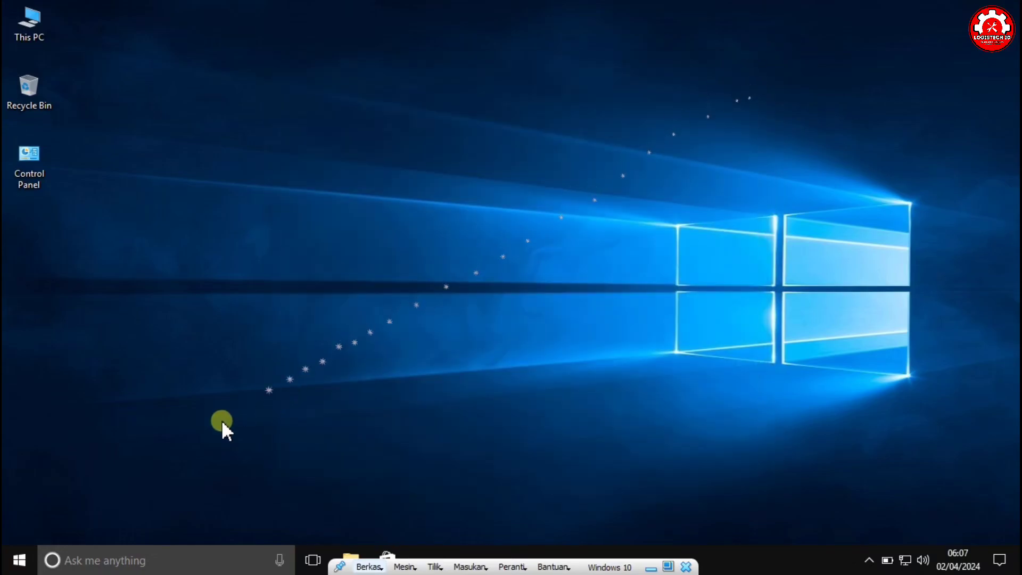
# - Check that the Start menu responds by browsing its app list, then open and close Windows Settings
pyautogui.click(22, 560)
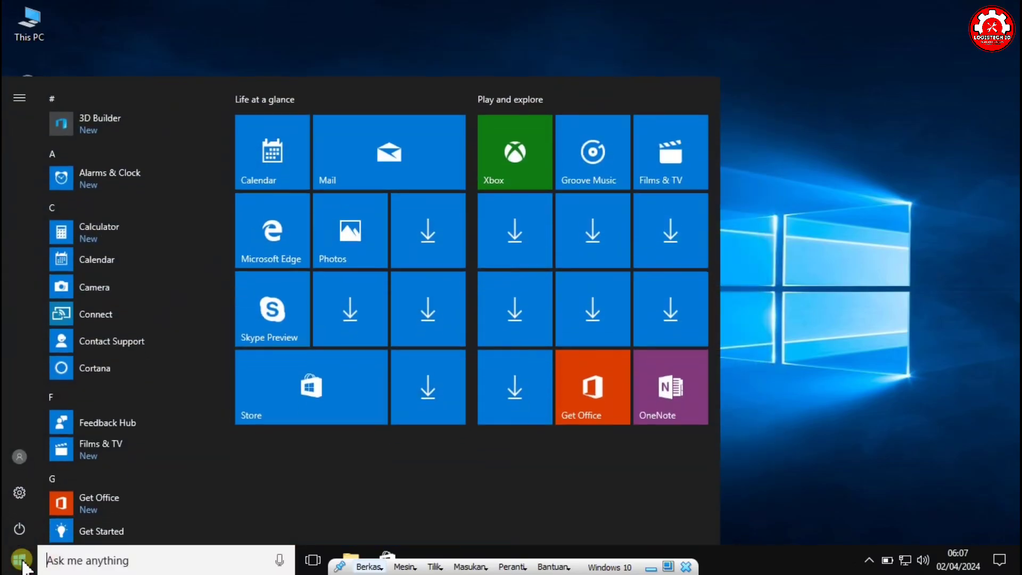
pyautogui.scroll(-5, 118, 426)
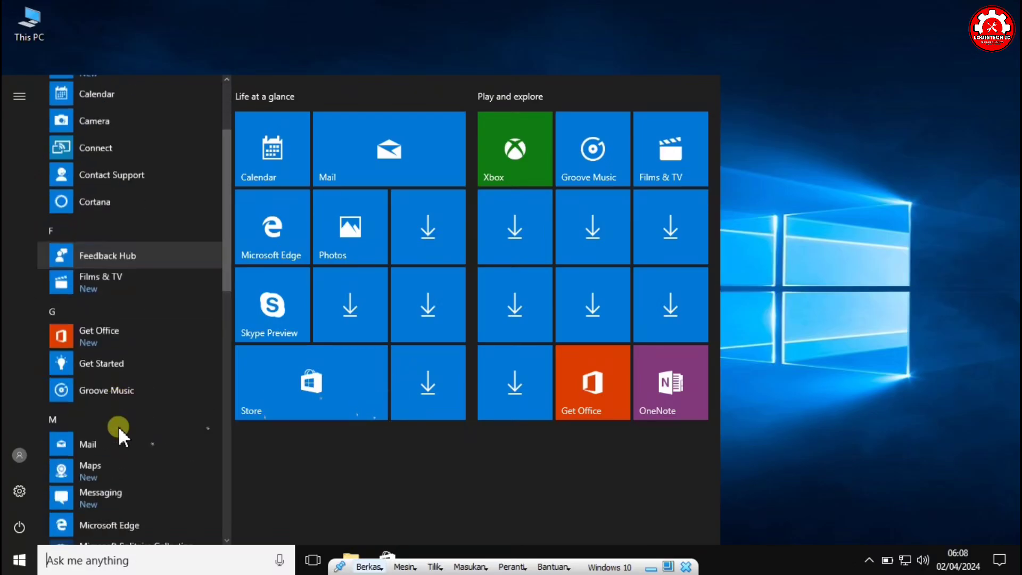
pyautogui.scroll(4, 119, 426)
pyautogui.scroll(-6, 118, 425)
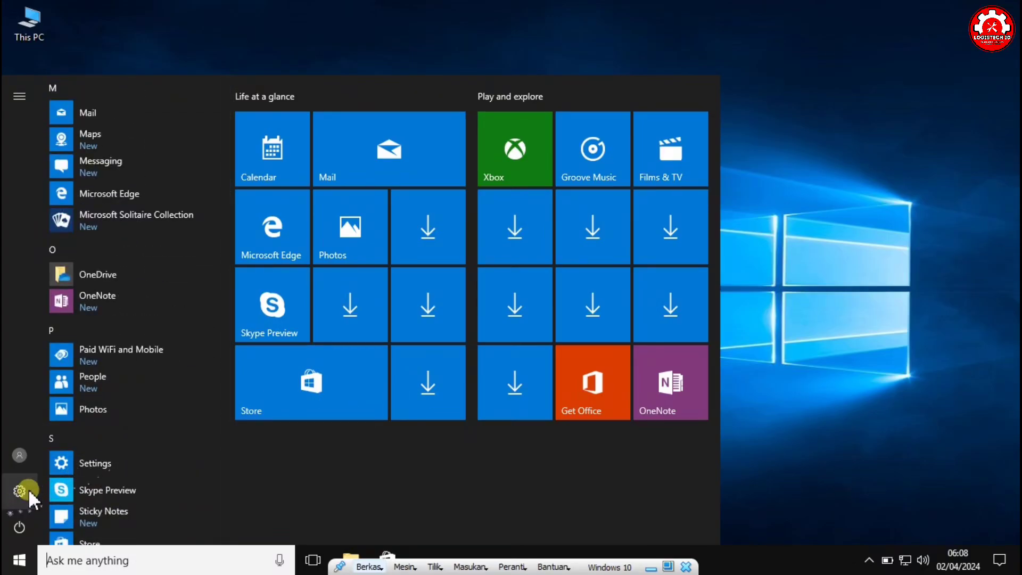
pyautogui.click(22, 491)
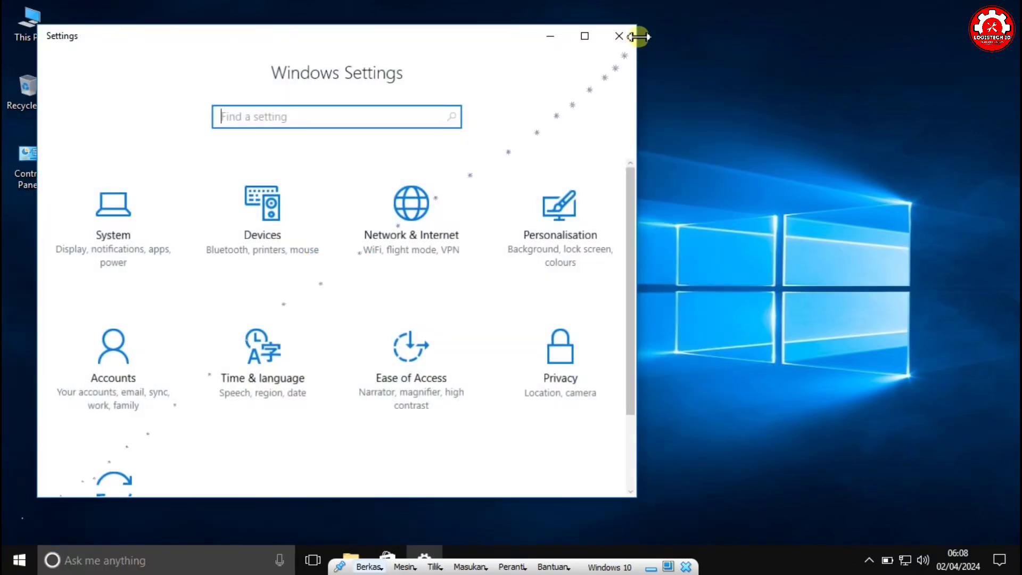
pyautogui.click(619, 36)
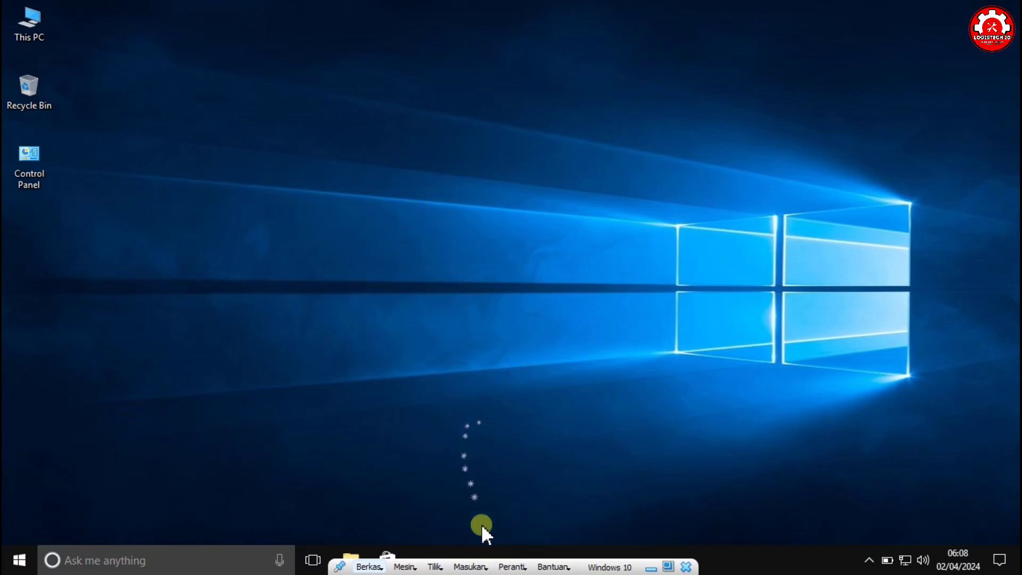
# - Open File Explorer, view the folders and drives under This PC, and close the window
pyautogui.click(488, 566)
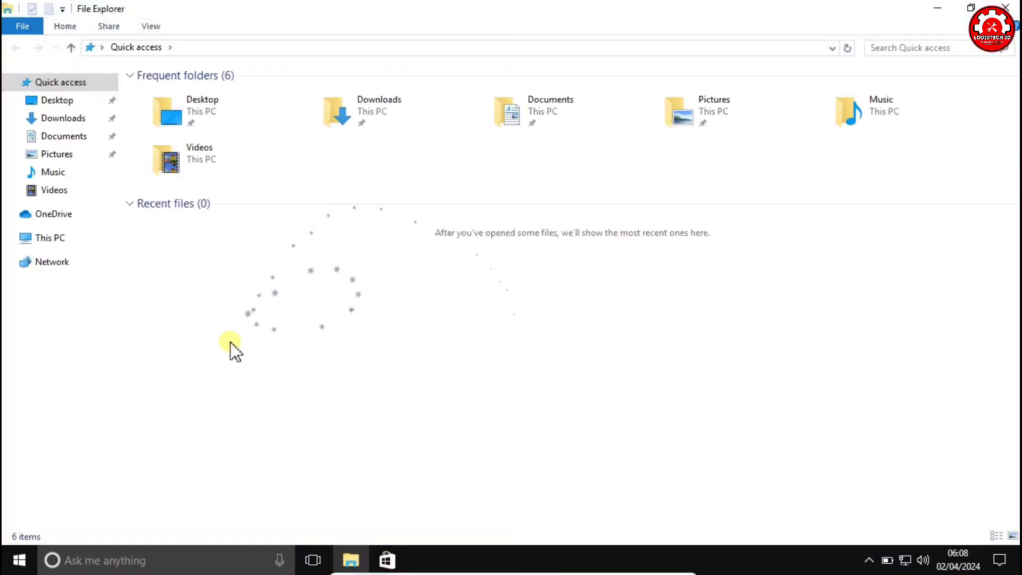
pyautogui.click(62, 239)
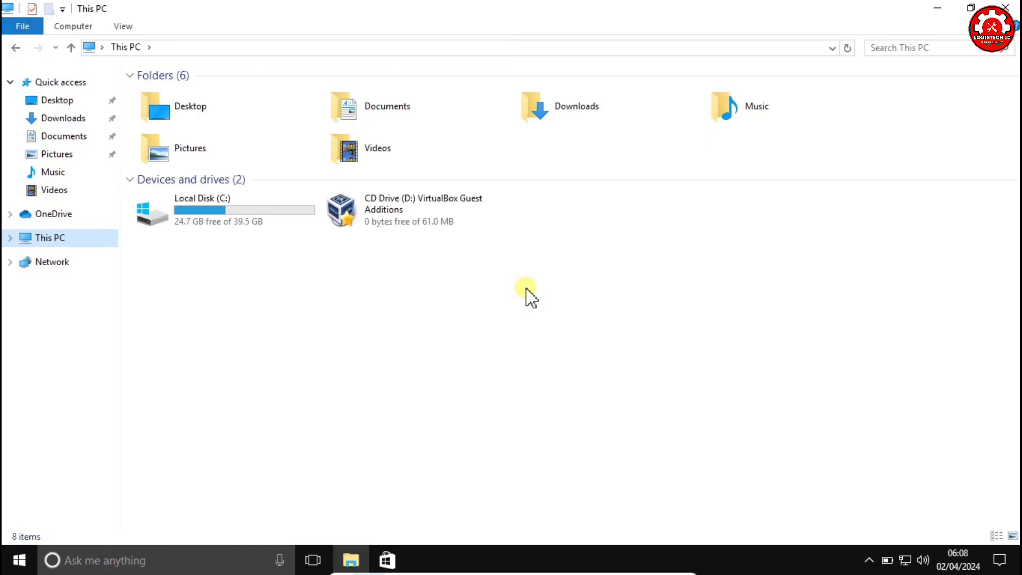
pyautogui.click(1012, 7)
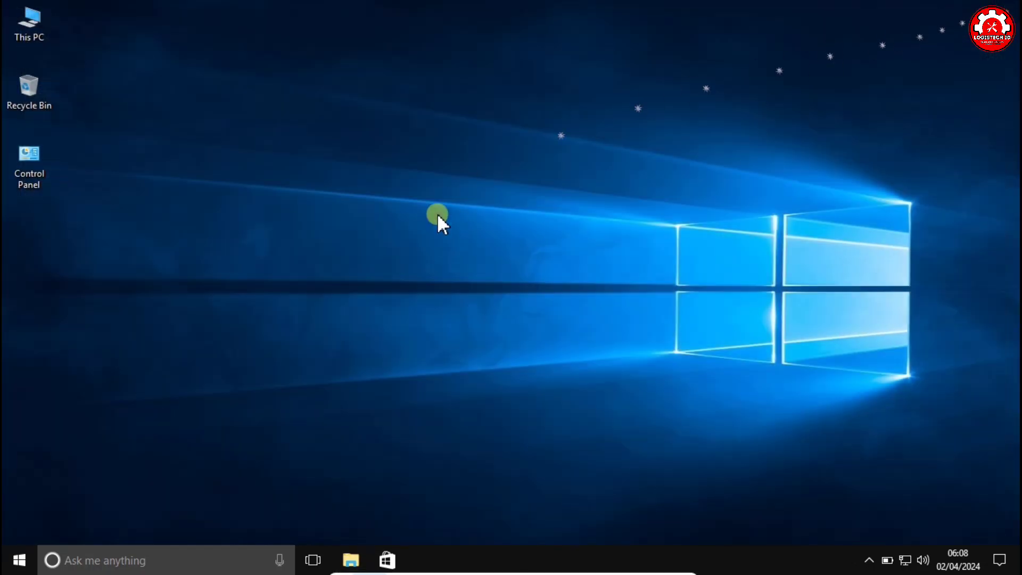
# - Refresh the Windows desktop twice
pyautogui.rightClick(520, 196)
pyautogui.click(554, 240)
pyautogui.rightClick(501, 222)
pyautogui.click(534, 264)
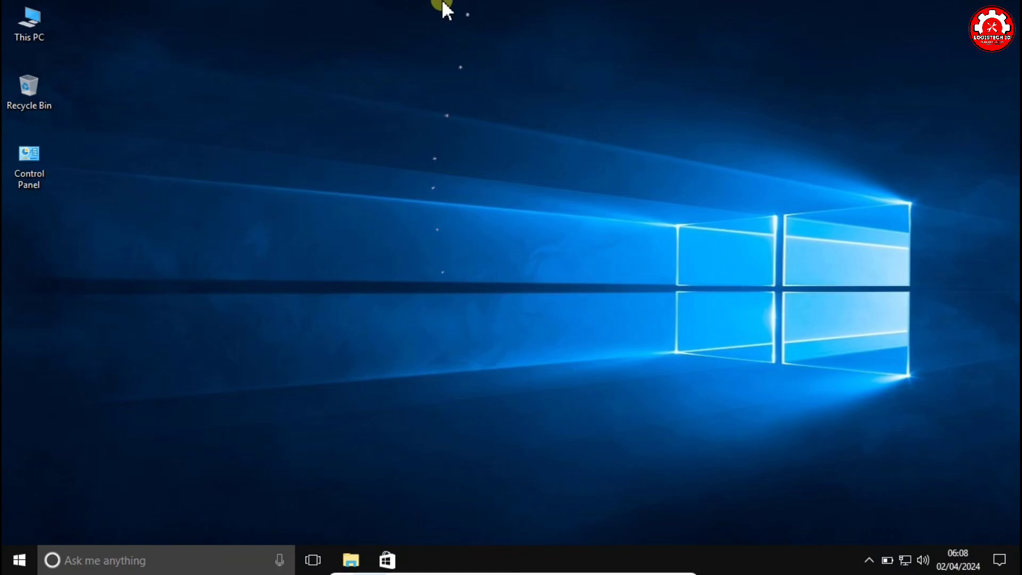
pyautogui.moveTo(446, 10)
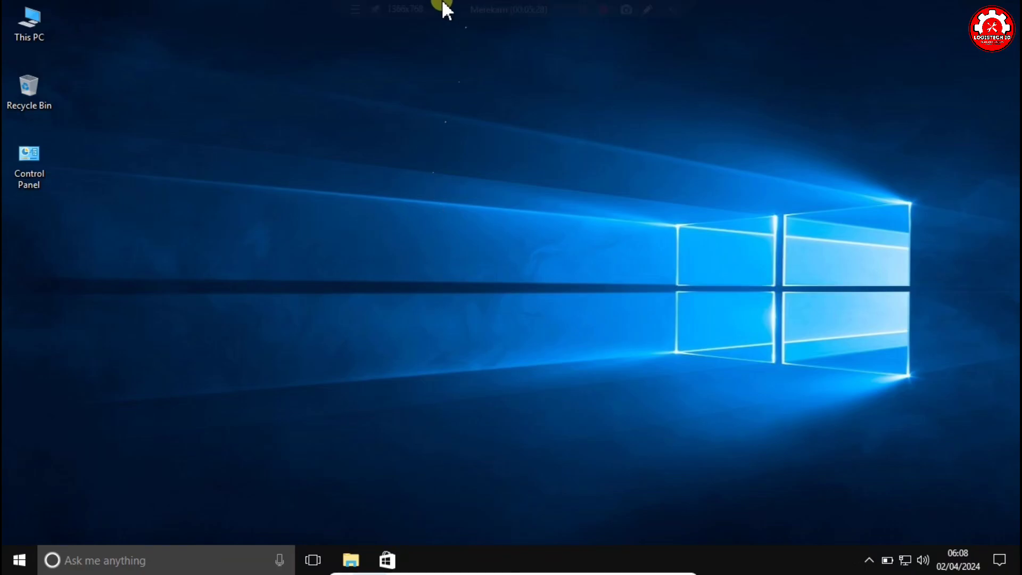